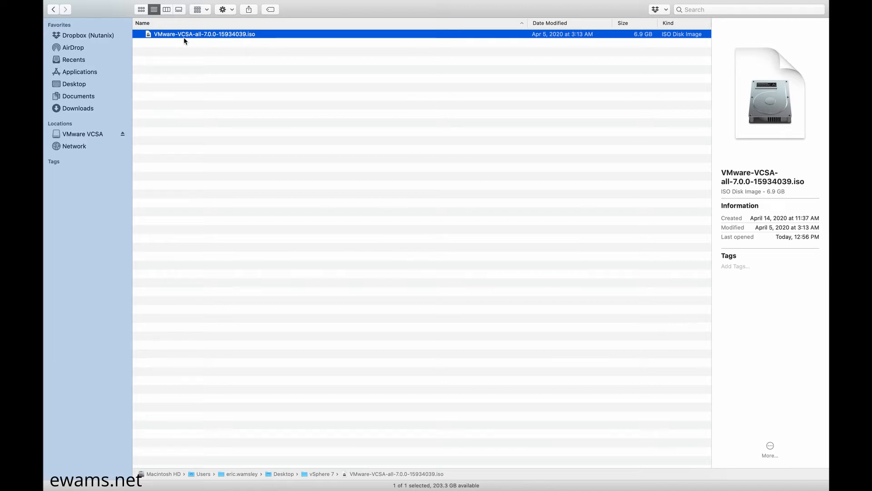
# Step: Launch Installer.app from the vcsa-ui-installer > mac folder on the VMware VCSA volume
pyautogui.click(71, 135)
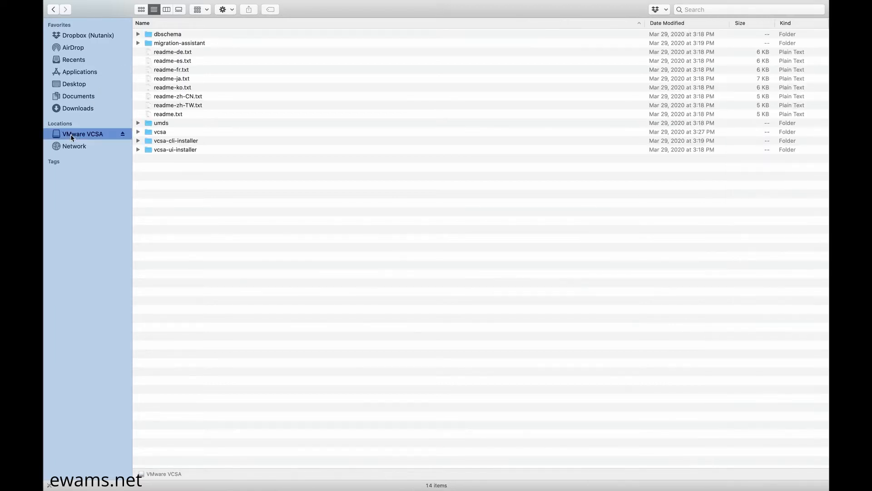
pyautogui.click(161, 151)
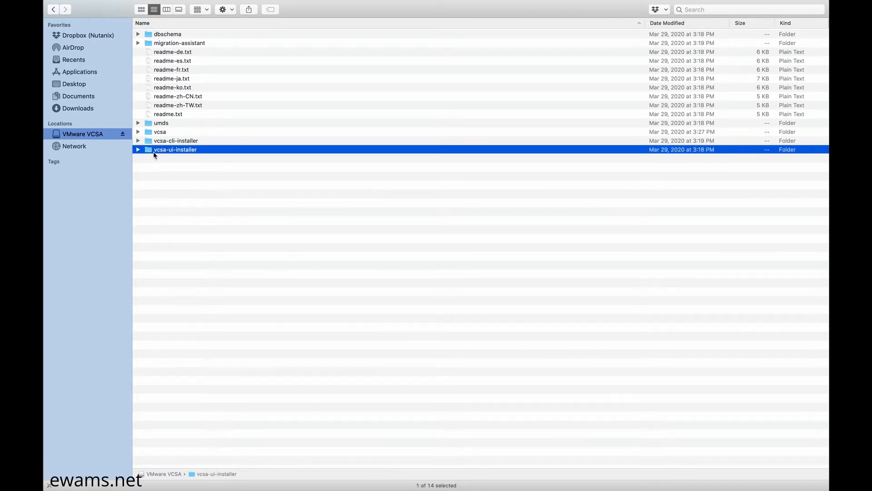
pyautogui.doubleClick(155, 152)
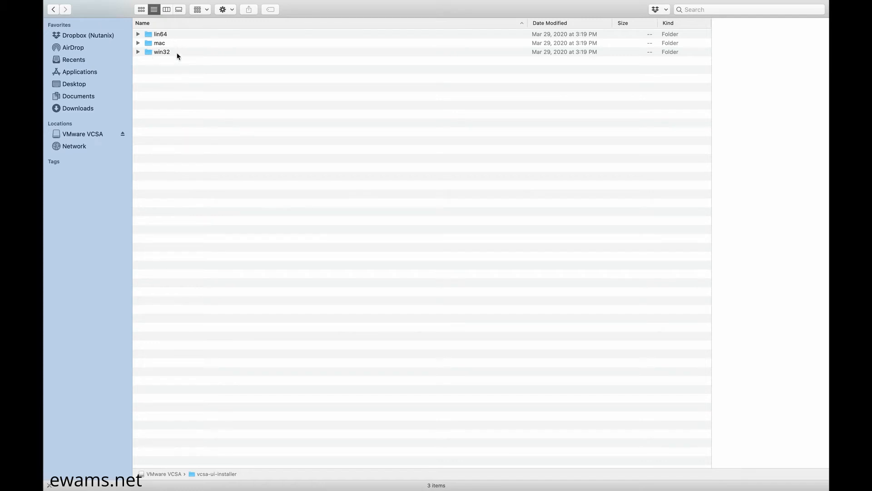
pyautogui.click(151, 45)
pyautogui.doubleClick(151, 45)
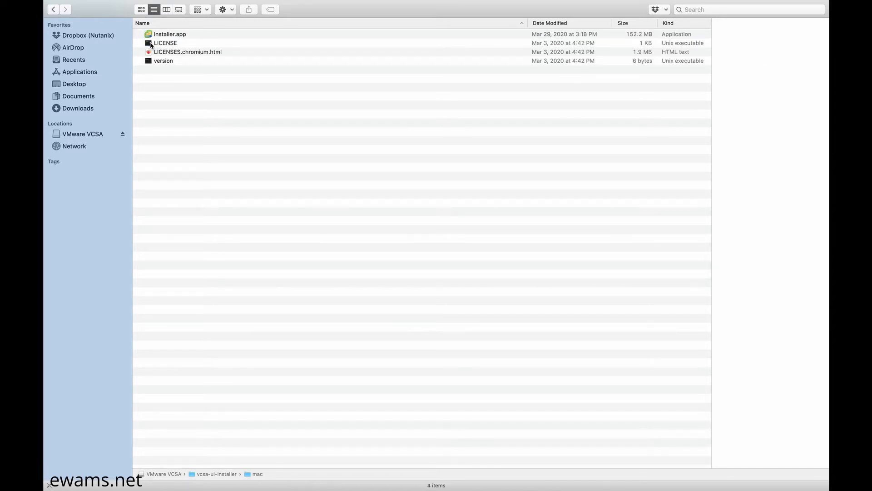
pyautogui.doubleClick(180, 36)
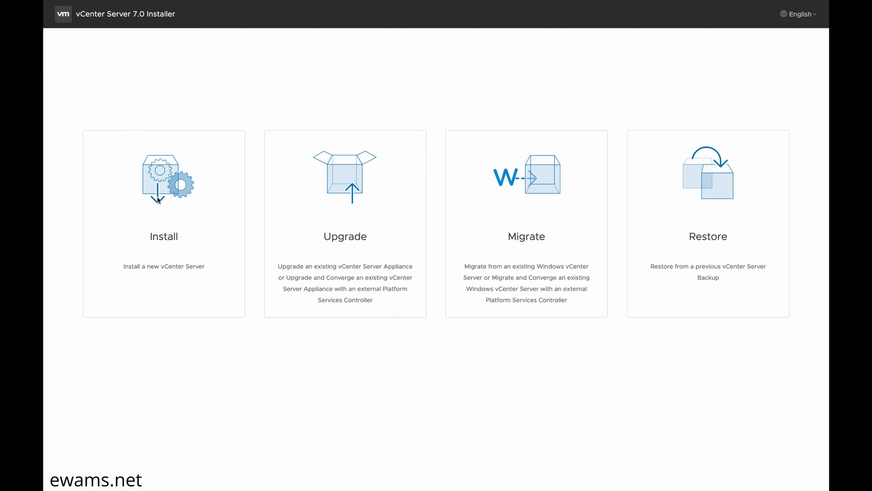
# Step: Choose Install, accept the license terms, and reach the deployment target page
pyautogui.click(160, 182)
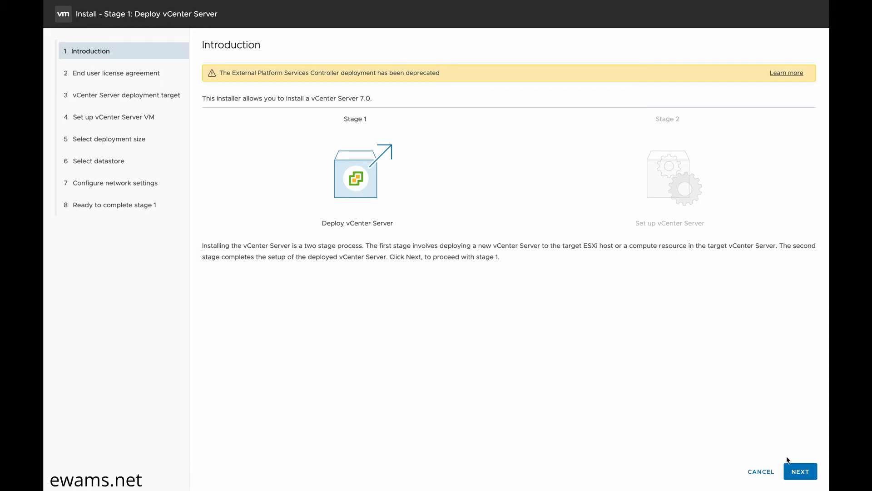
pyautogui.click(796, 472)
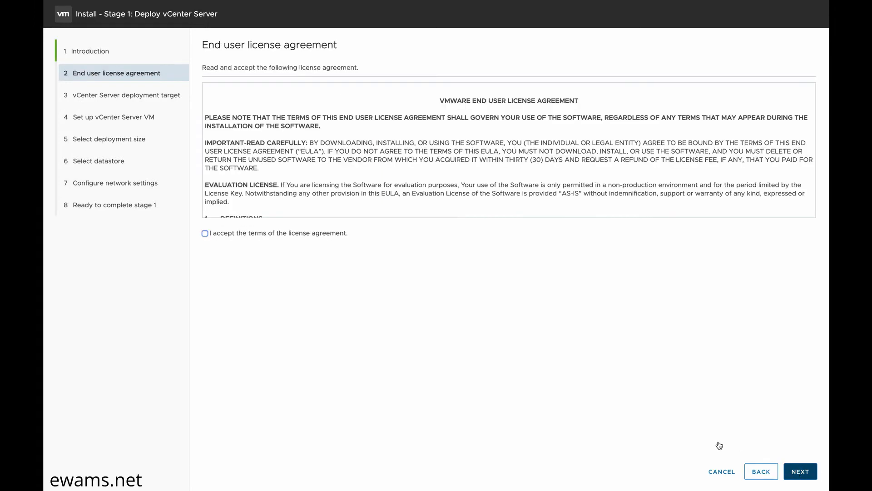
pyautogui.click(205, 233)
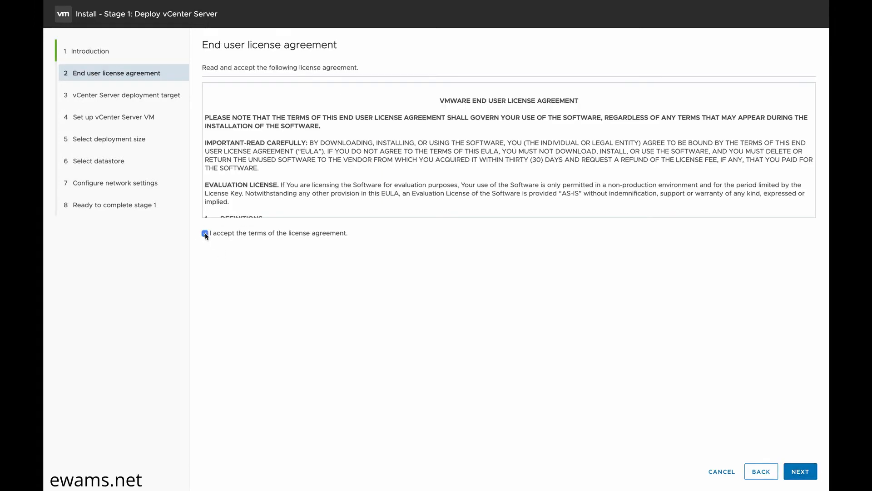
pyautogui.click(796, 471)
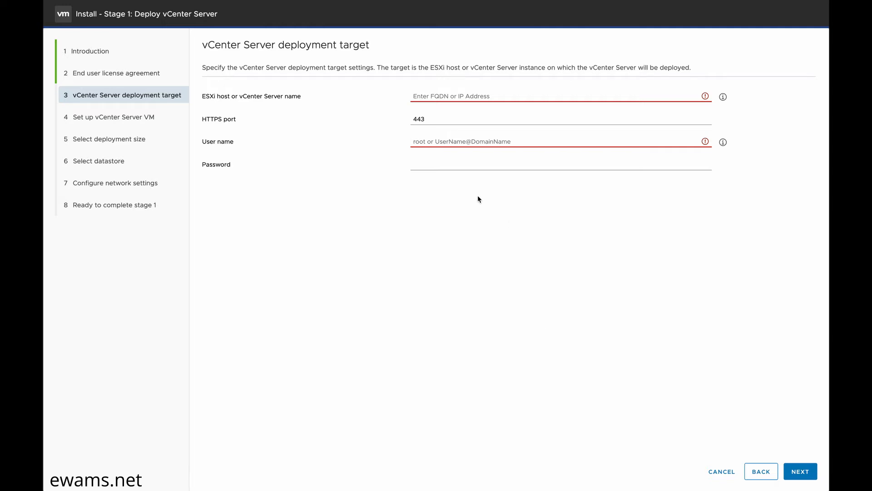
# Step: Point the deployment at ESXi host 10.1.10.210 as root with its password, accepting the certificate
pyautogui.click(446, 96)
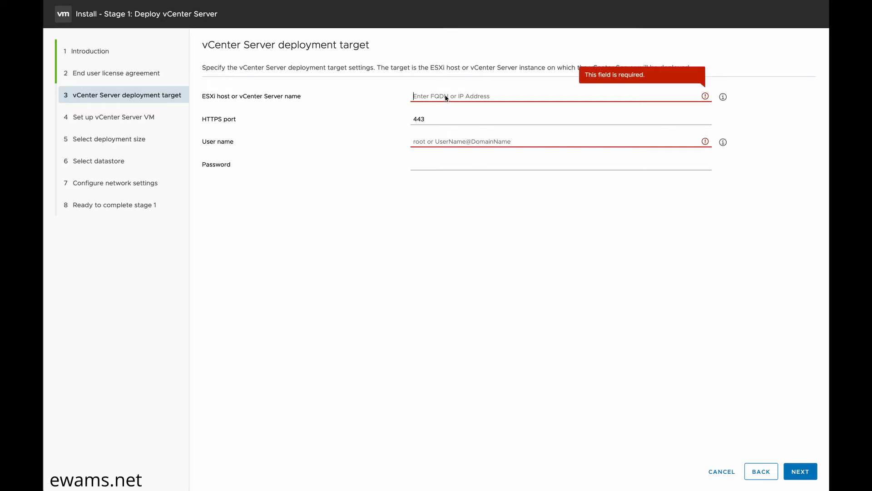
pyautogui.write('10.1')
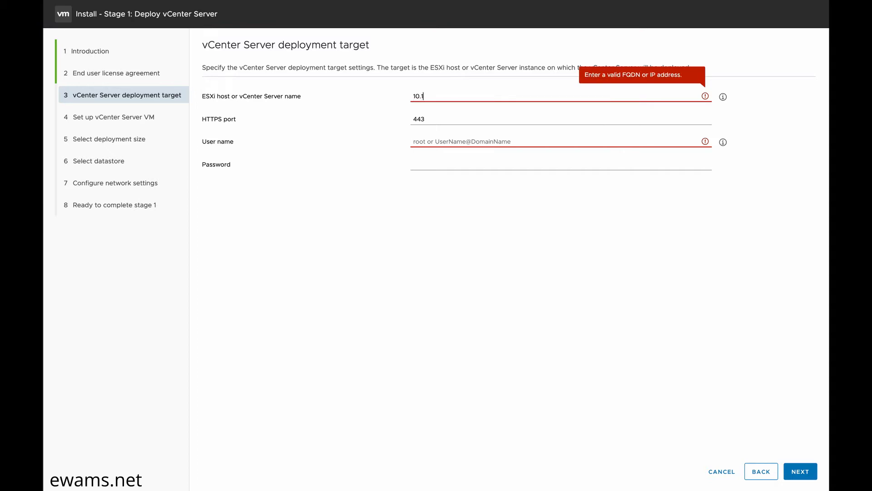
pyautogui.write('.10.210')
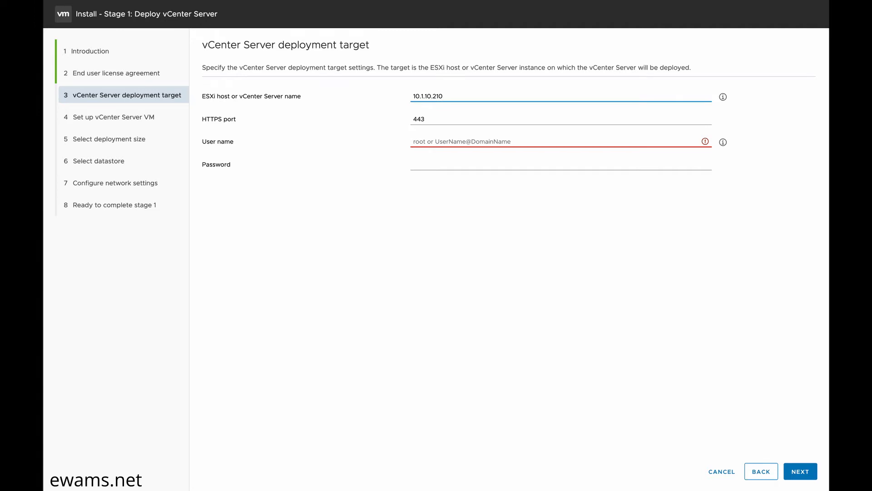
pyautogui.click(437, 147)
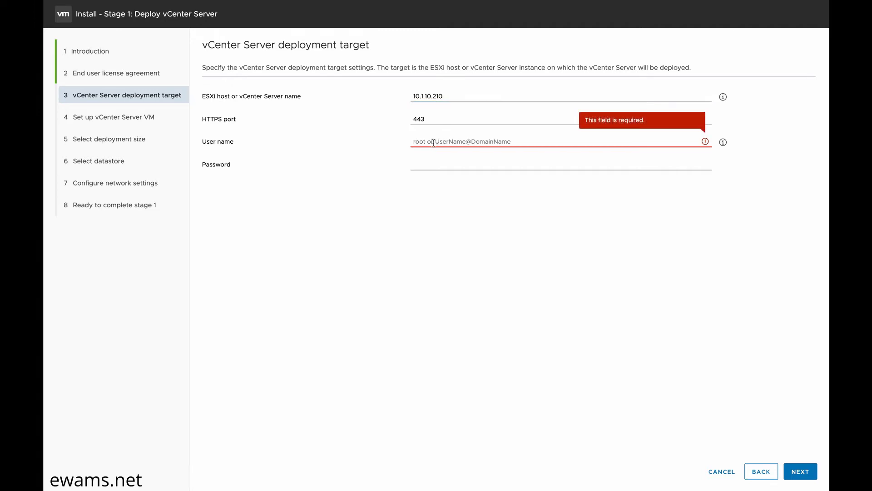
pyautogui.press('Tab')
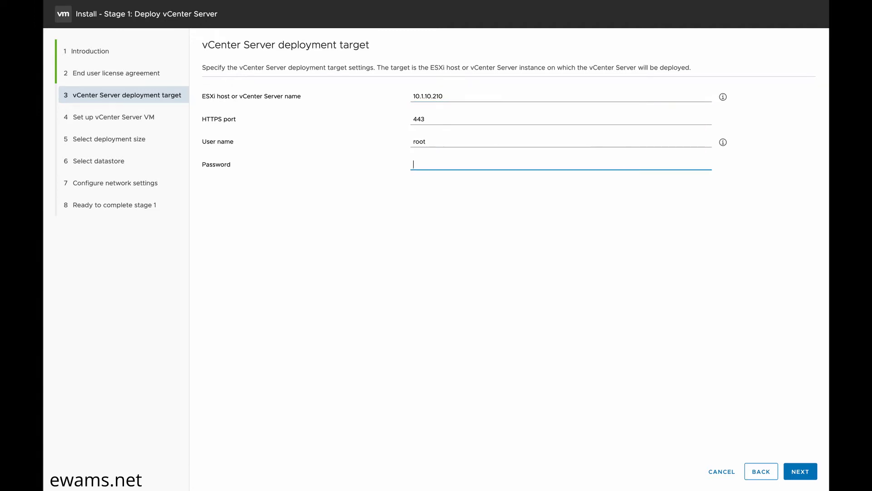
pyautogui.click(796, 472)
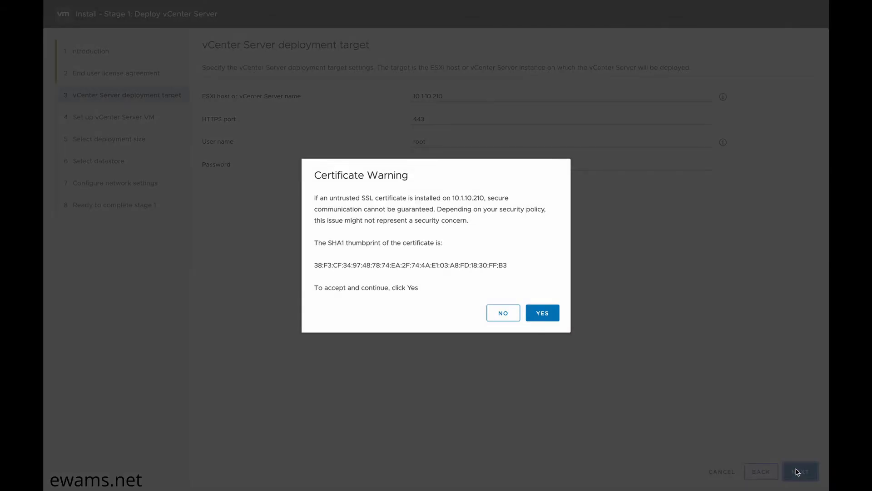
pyautogui.click(544, 314)
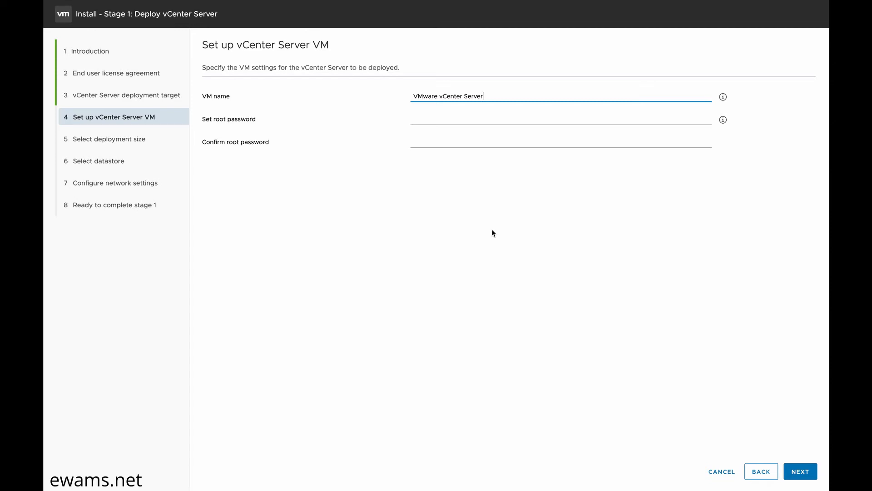
# Step: Rename the appliance VM to vcsa7, set its root password, and continue
pyautogui.moveTo(486, 96); pyautogui.dragTo(380, 100)
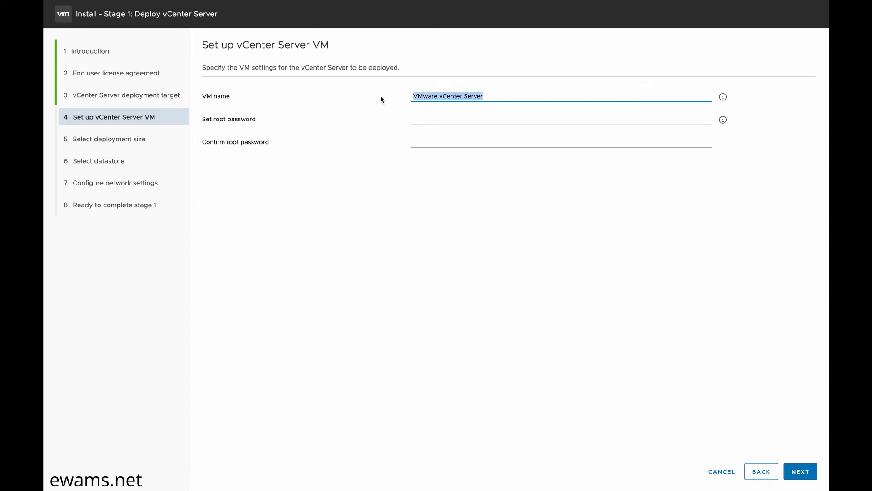
pyautogui.write('vcsa7')
pyautogui.press('Tab')
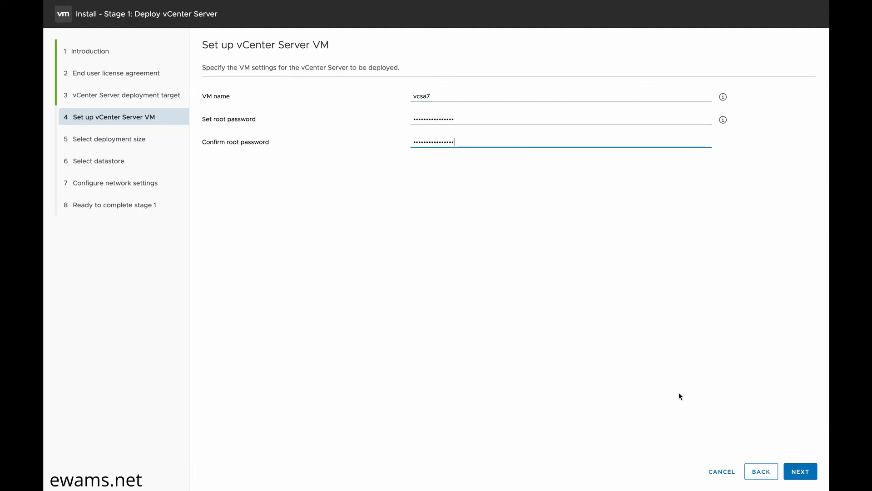
pyautogui.click(795, 477)
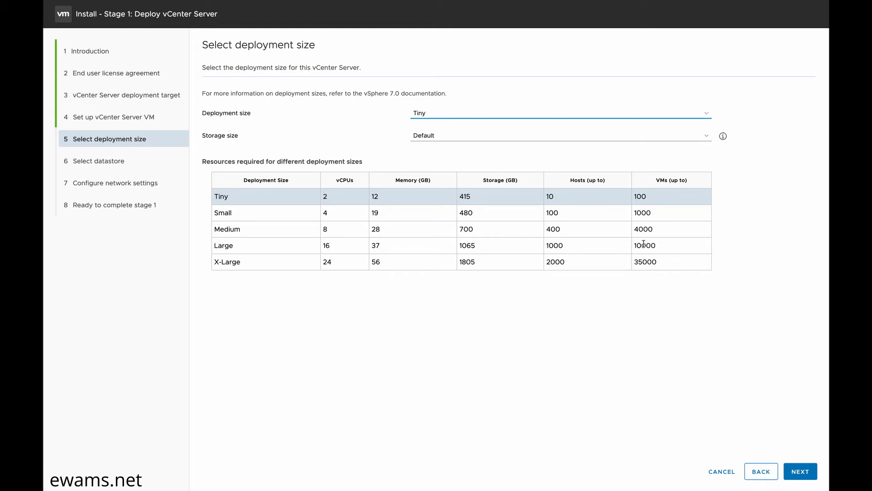
# Step: Select the Large deployment size with default storage and go on to datastore selection
pyautogui.moveTo(644, 245); pyautogui.dragTo(635, 245)
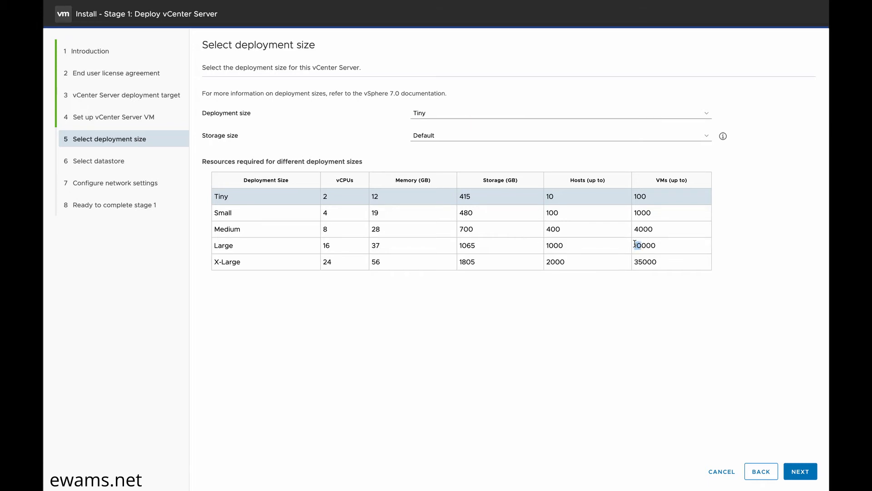
pyautogui.click(448, 115)
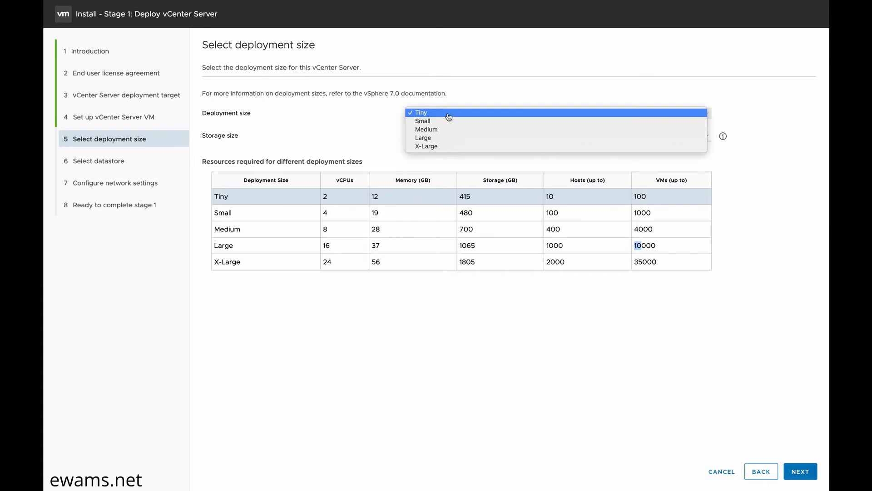
pyautogui.click(432, 139)
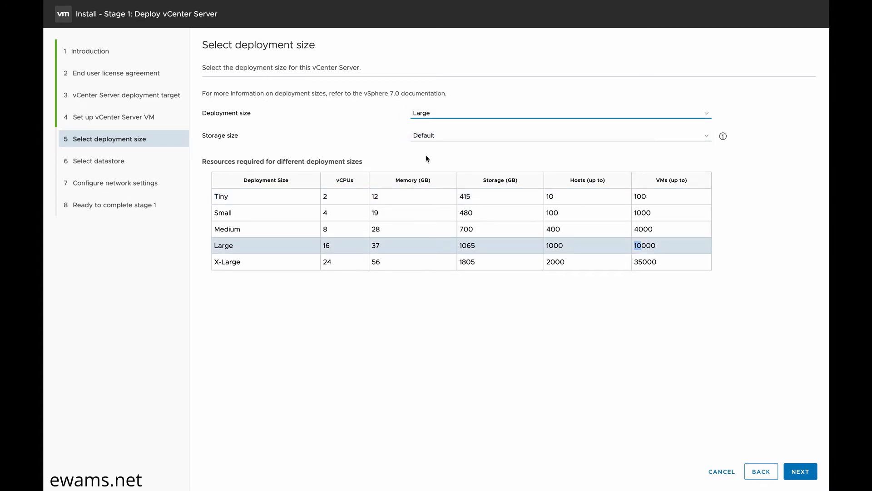
pyautogui.click(801, 472)
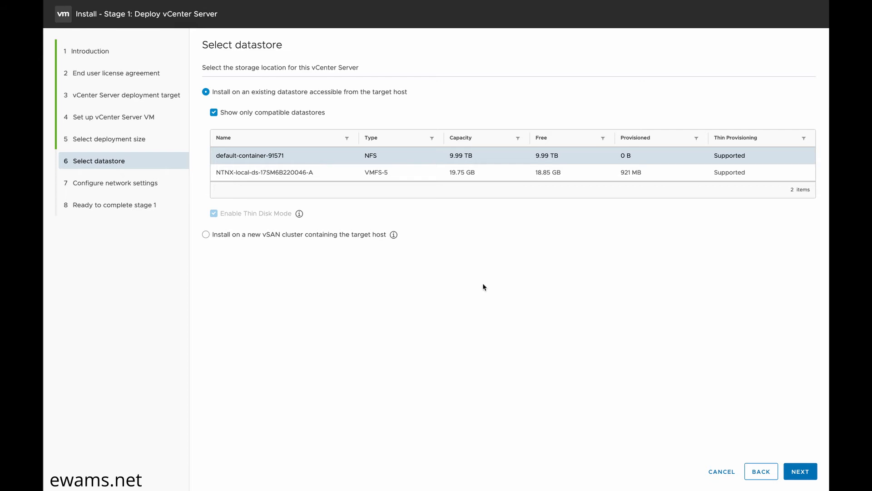
# Step: Keep the datastore, give the appliance IP 10.1.10.198 and subnet mask 255.255.255.0, and continue
pyautogui.click(797, 472)
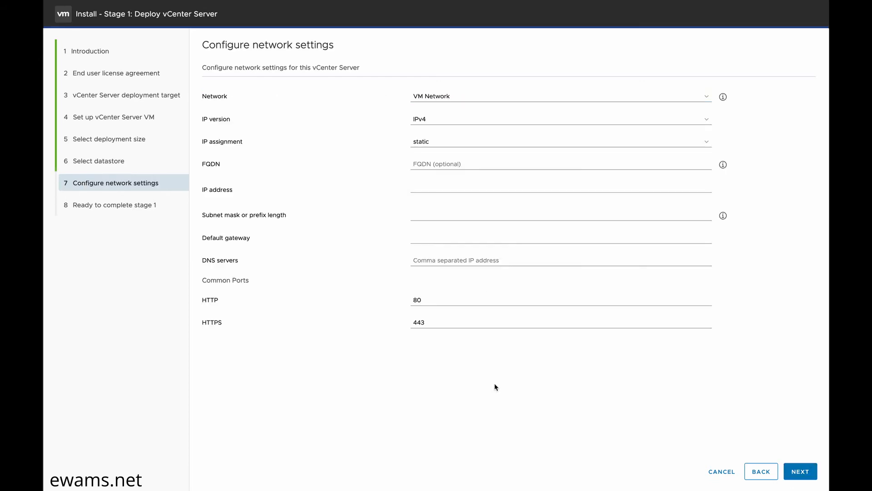
pyautogui.click(438, 187)
pyautogui.write('10.1')
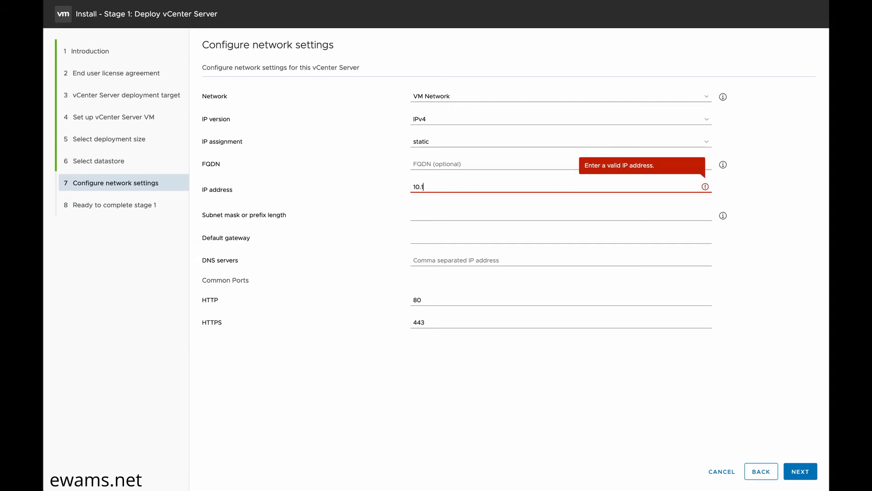
pyautogui.write('.10.198')
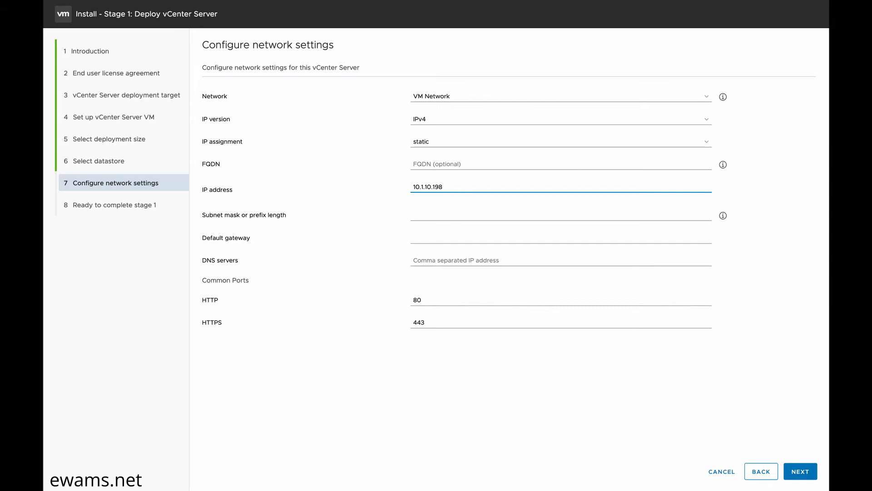
pyautogui.click(450, 212)
pyautogui.write('255.255.255.0')
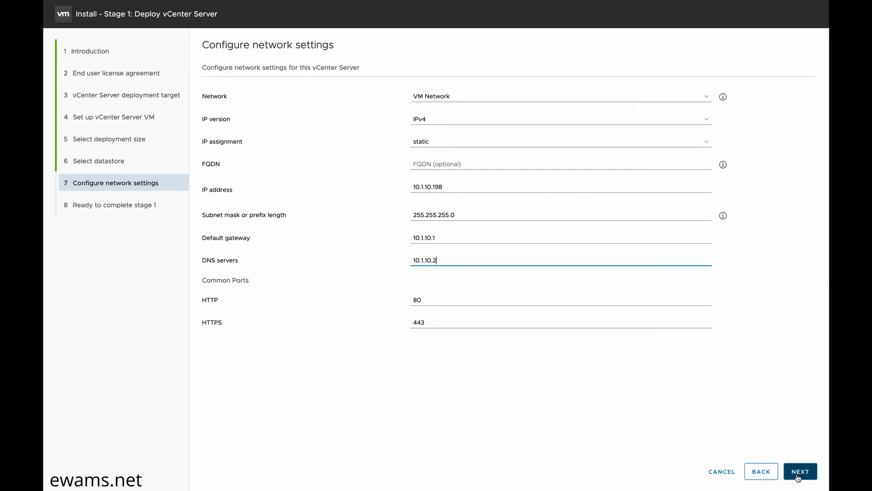
pyautogui.click(799, 476)
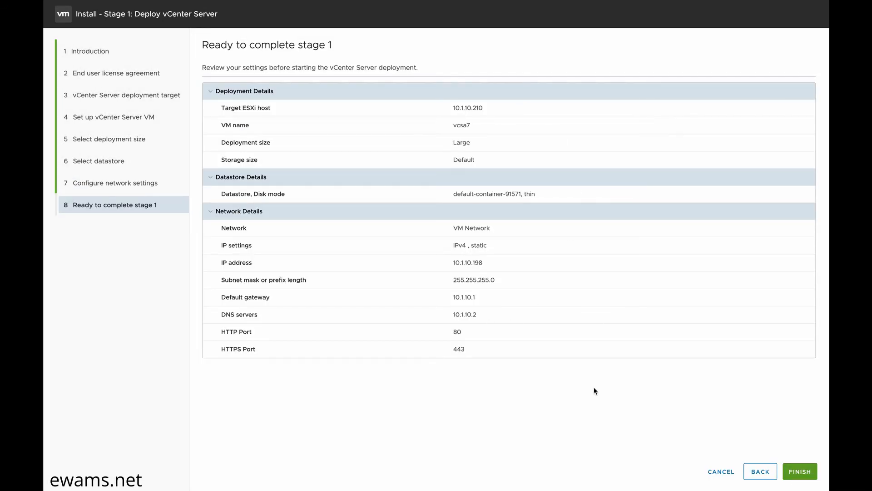
# Step: Review the stage 1 summary and finish to start the appliance deployment
pyautogui.click(800, 472)
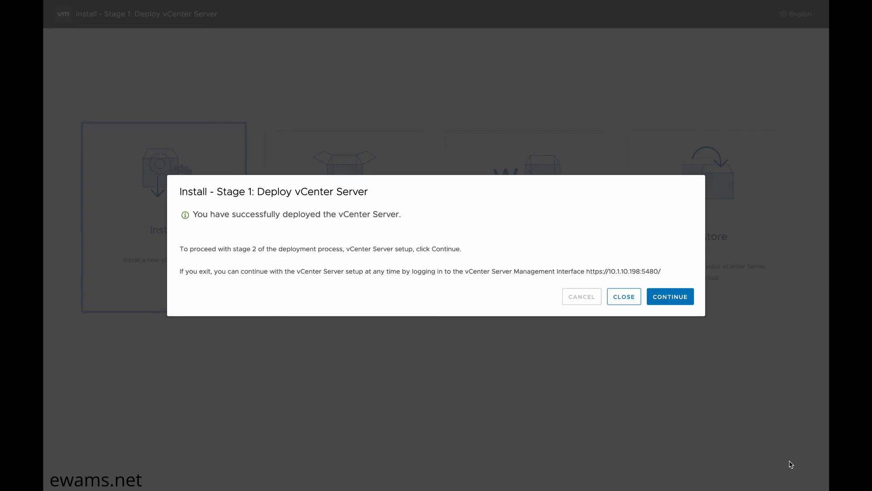
# Step: Continue into stage 2 and move past the Introduction page
pyautogui.click(675, 295)
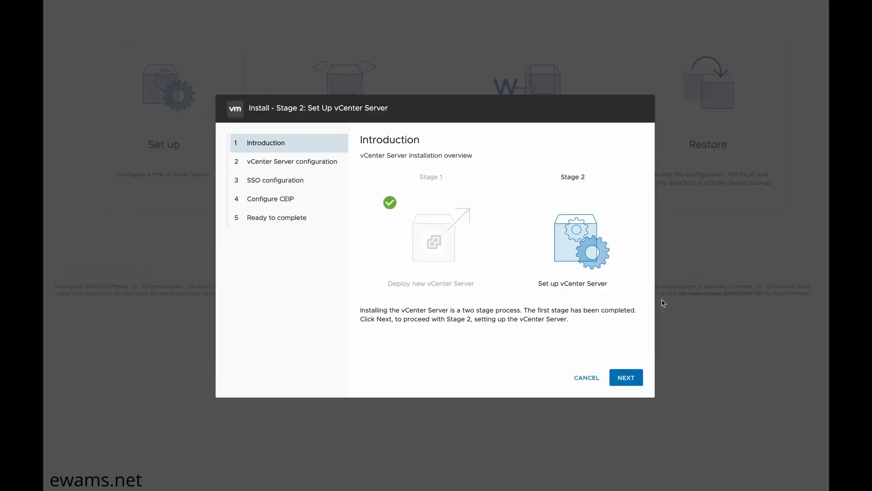
pyautogui.click(625, 381)
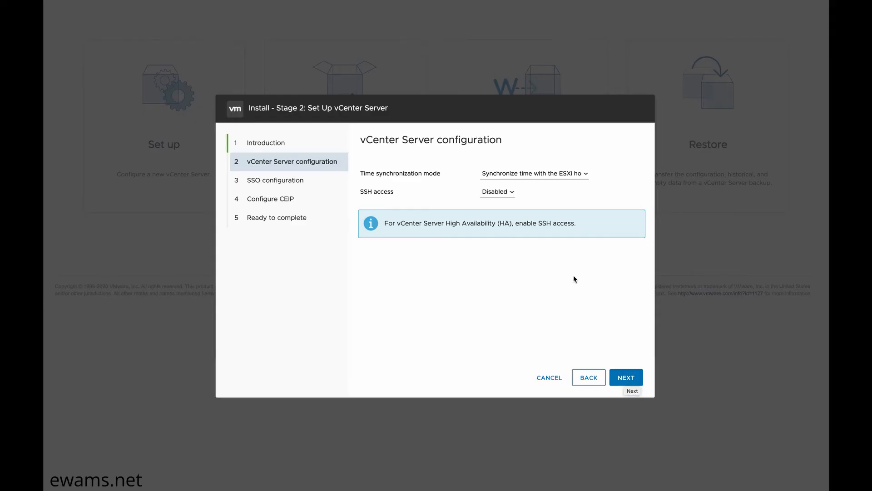
# Step: Switch time sync to NTP server 0.pool.ntp.org and set SSH access to Enabled
pyautogui.click(527, 173)
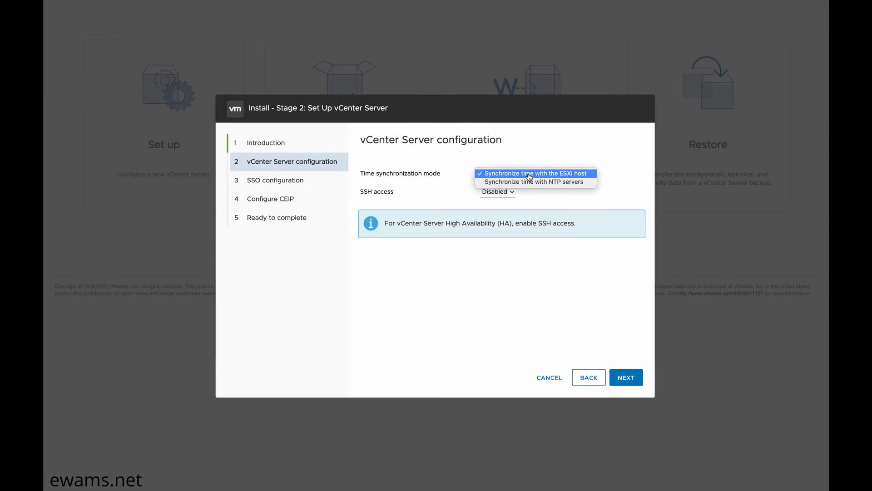
pyautogui.click(523, 182)
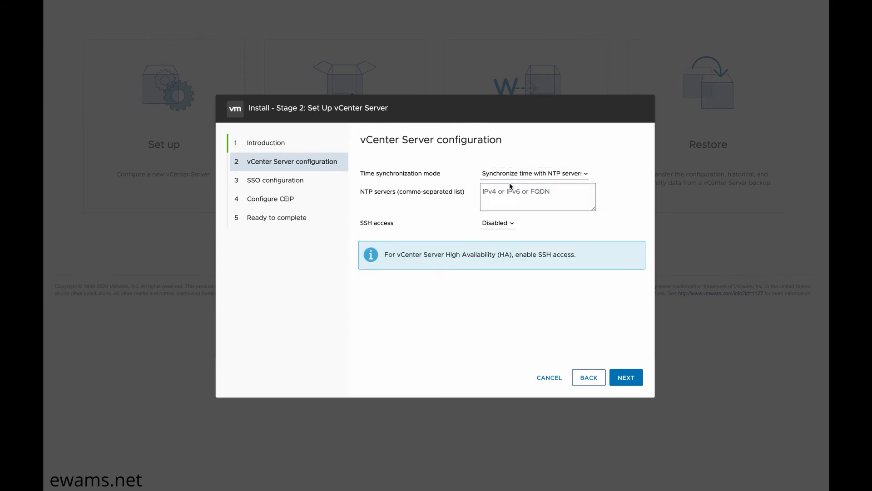
pyautogui.click(535, 193)
pyautogui.write('0.pool.ntp.org')
pyautogui.click(506, 222)
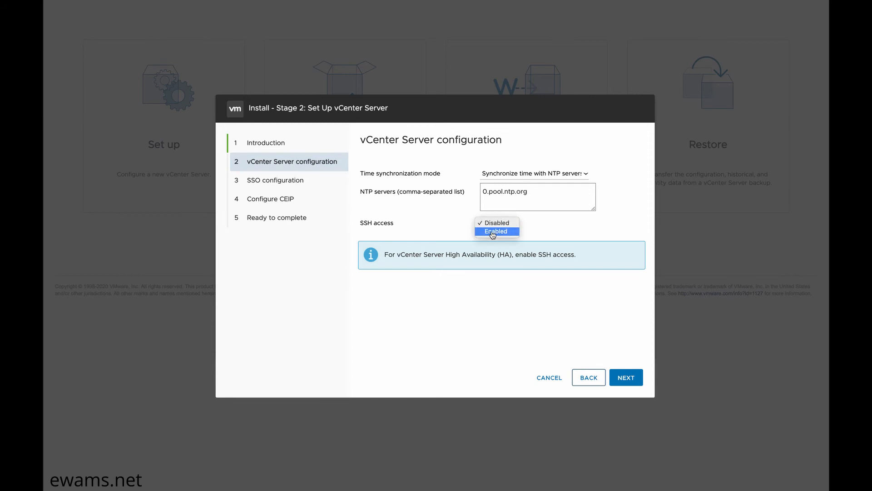
pyautogui.click(494, 232)
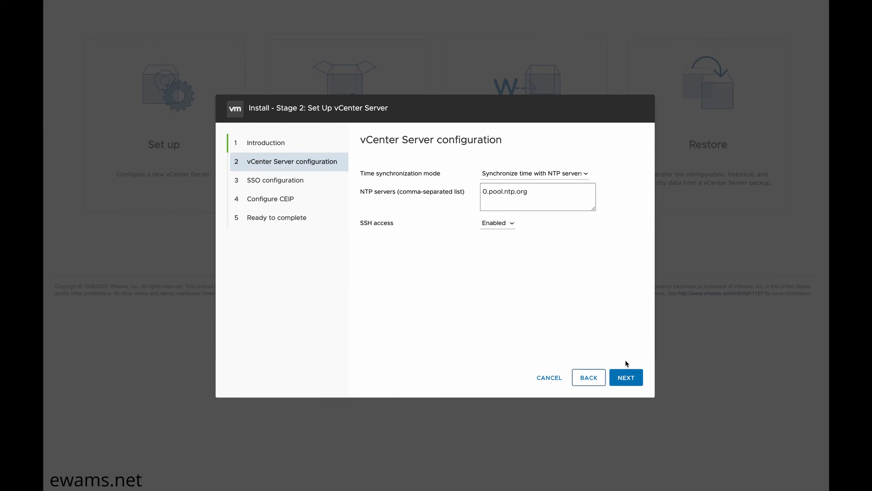
pyautogui.click(625, 380)
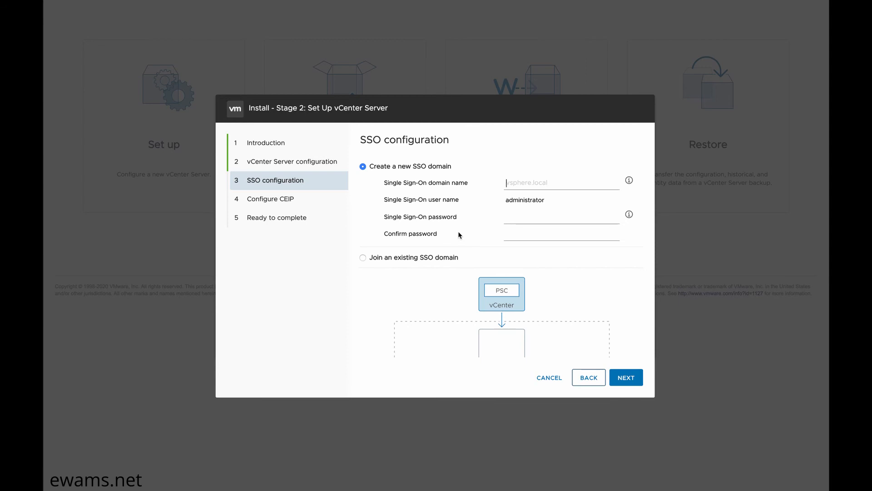
# Step: Enter SSO domain vsphere.local with an administrator password and proceed
pyautogui.write('vsphere.local')
pyautogui.click(523, 214)
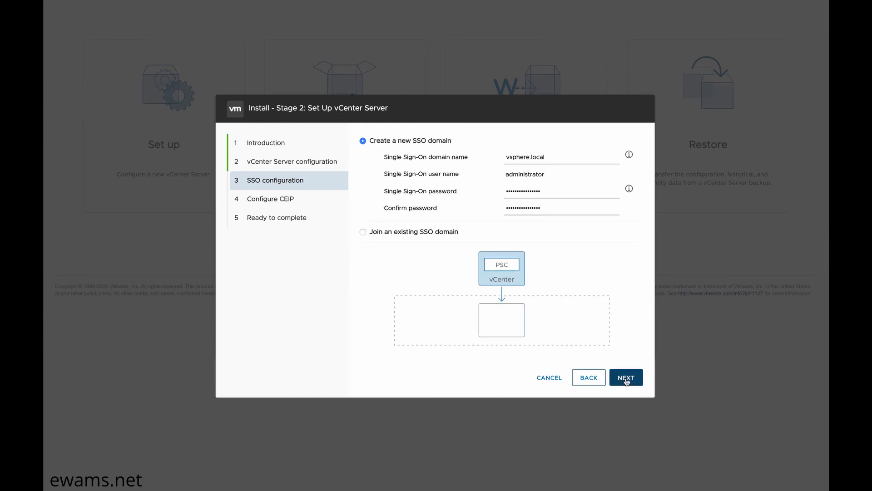
pyautogui.click(627, 379)
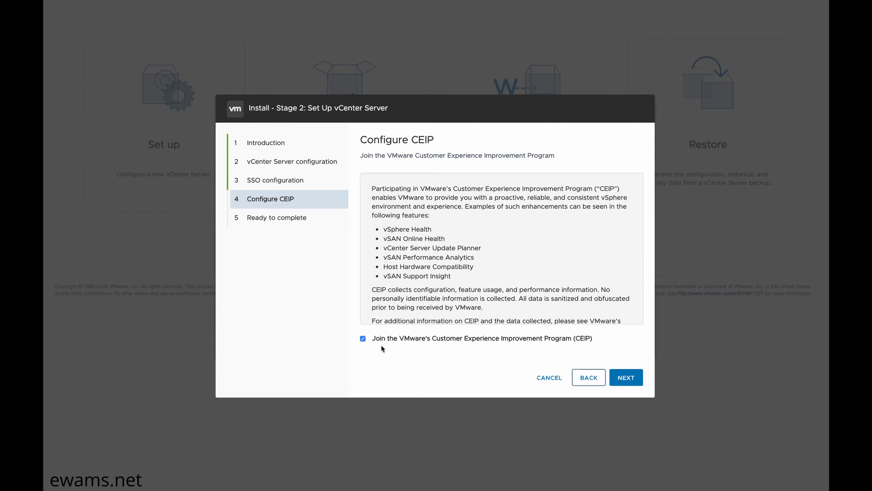
# Step: Opt out of CEIP, review the Ready to complete summary, and finish the stage 2 wizard
pyautogui.click(363, 338)
pyautogui.click(628, 380)
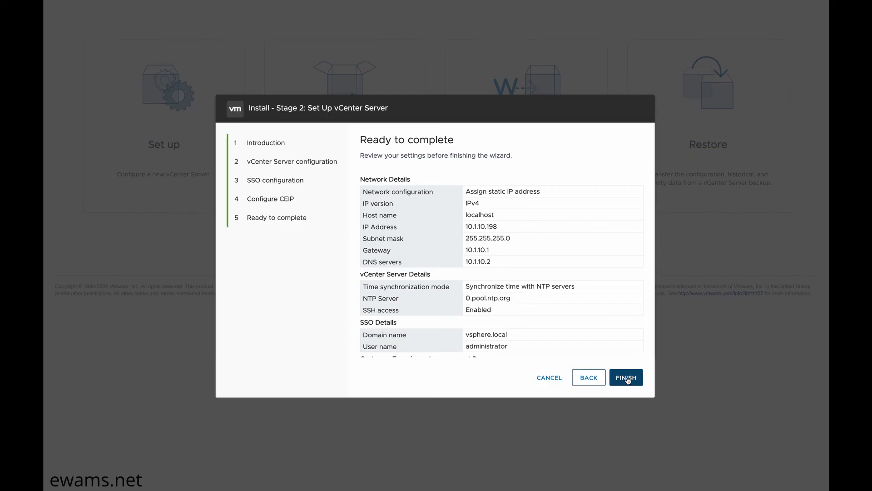
pyautogui.scroll(-1, 542, 288)
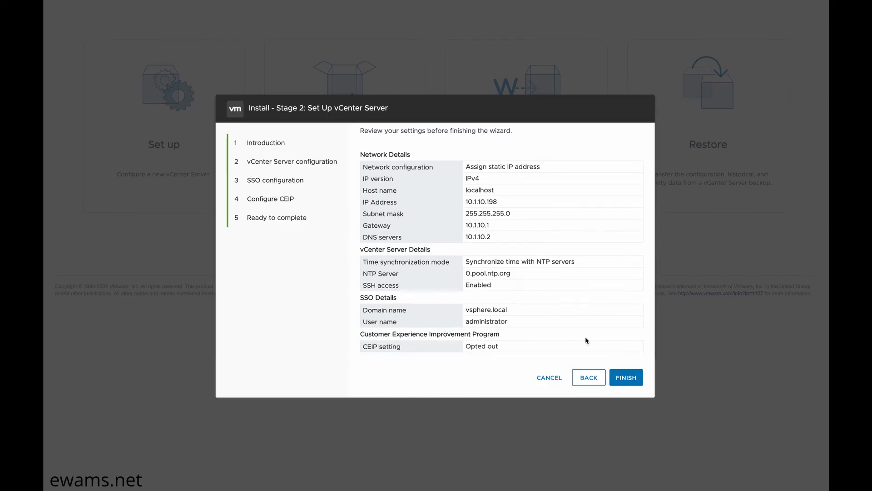
pyautogui.click(620, 378)
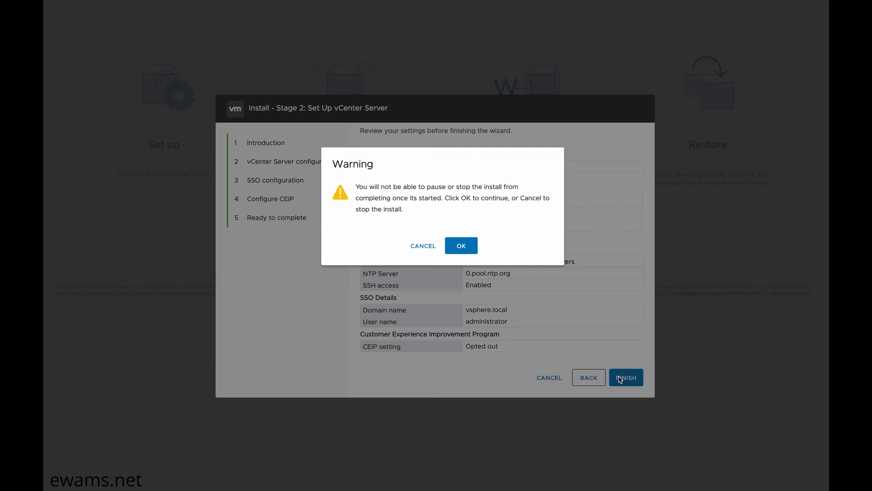
pyautogui.click(461, 248)
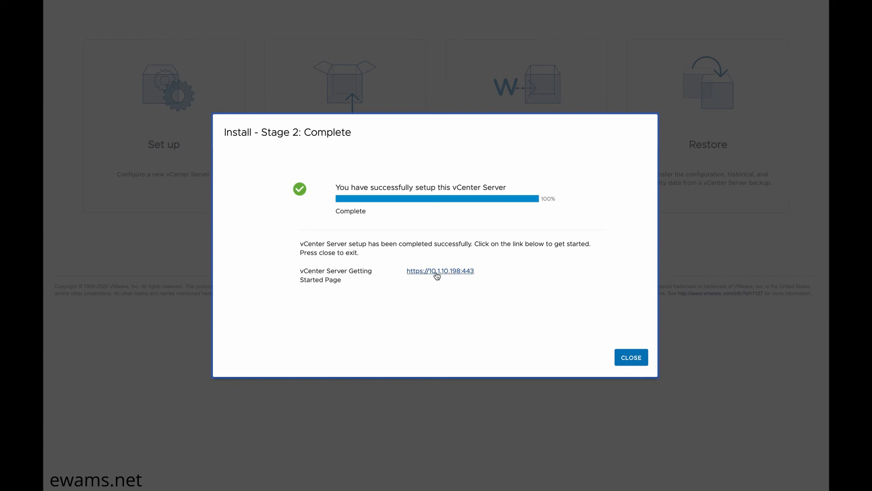
pyautogui.click(437, 271)
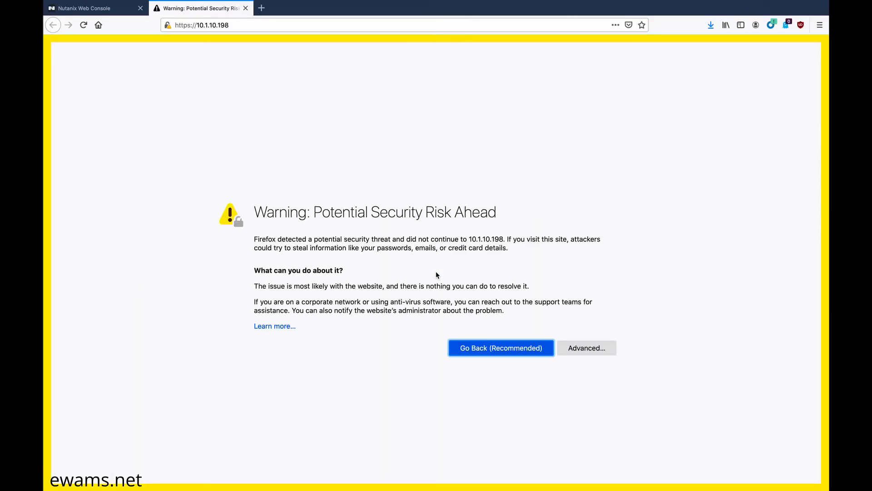
# Step: Accept the SEC_ERROR_UNKNOWN_ISSUER certificate risk in Firefox to load 10.1.10.198
pyautogui.click(594, 350)
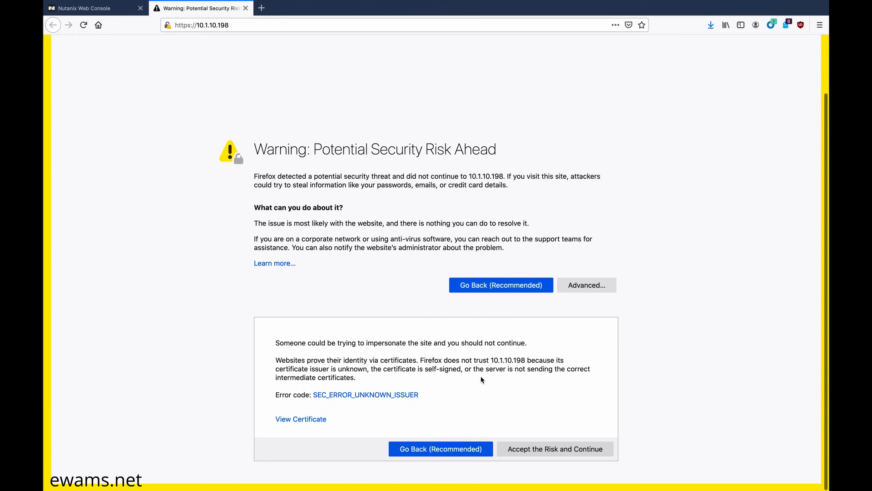
pyautogui.click(529, 450)
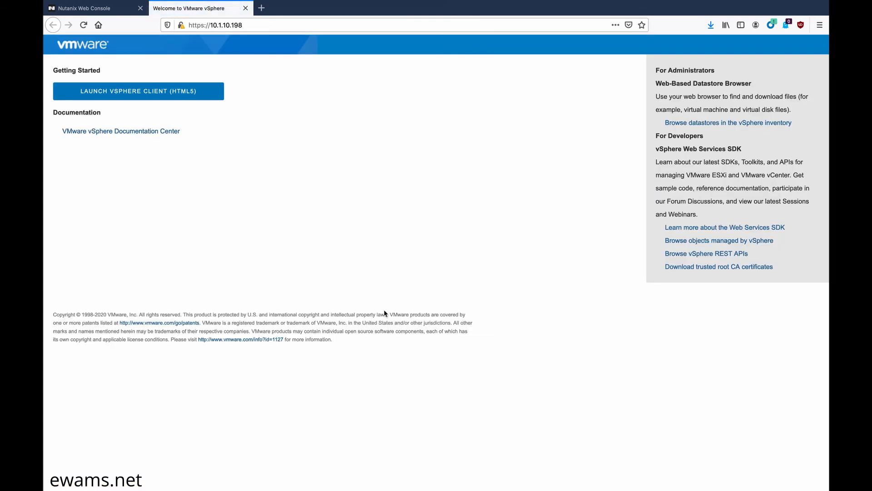
# Step: Launch the HTML5 vSphere Client, log in as the SSO administrator, and decline saving the login
pyautogui.click(130, 97)
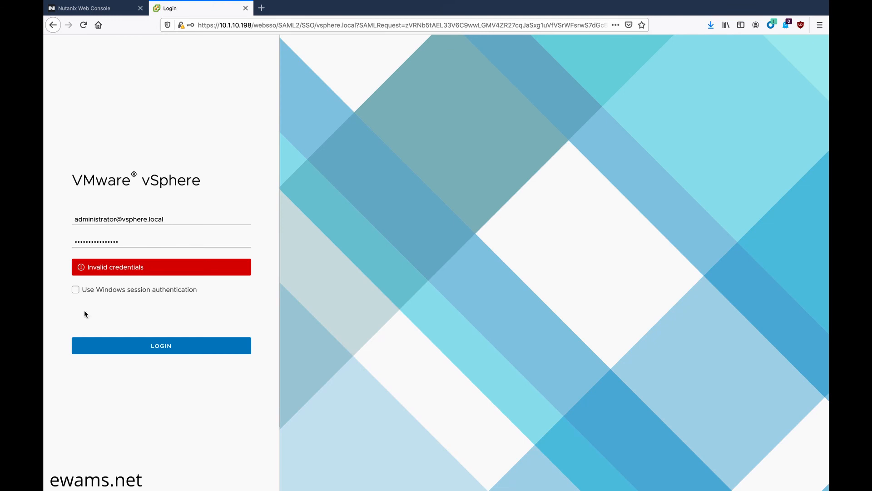
pyautogui.click(135, 348)
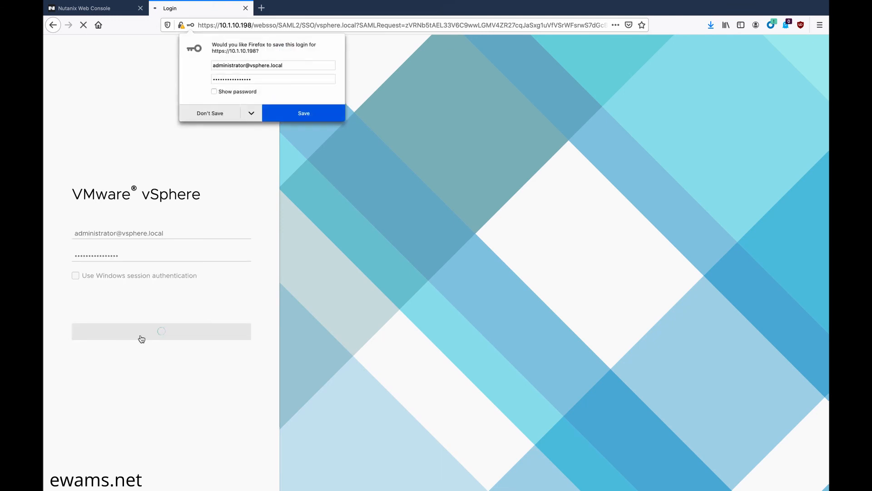
pyautogui.click(208, 118)
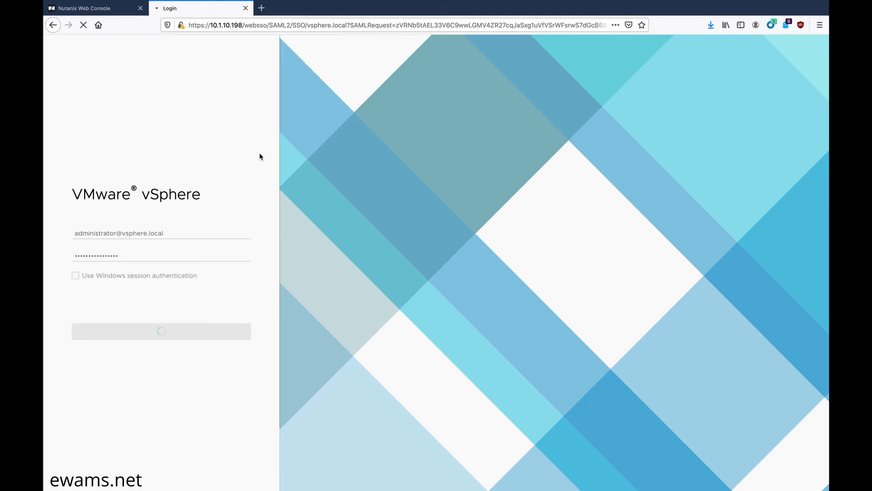